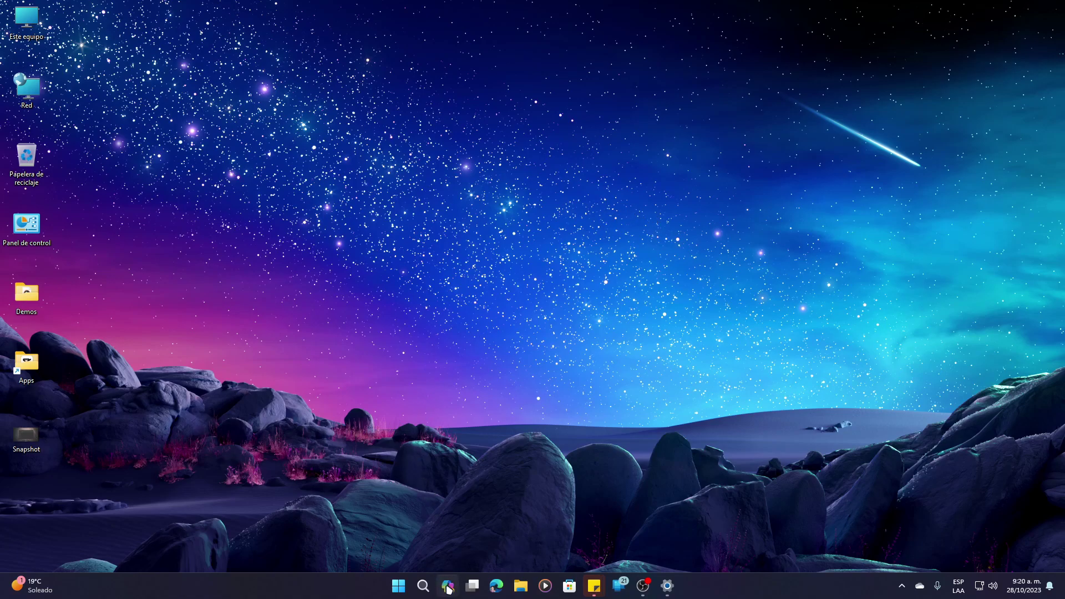
Step: Ask Copilot by voice "¿Ideas para un video sobre windows 11?" in the Más Equilibrado style, stopping its answer and closing the assistant
left_click(448, 587)
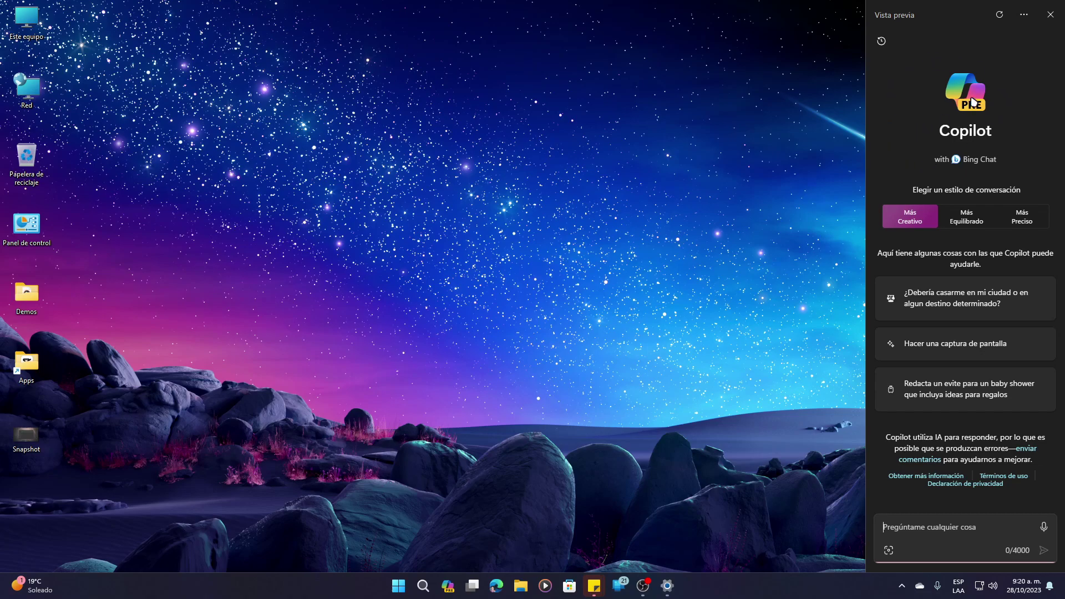
left_click(927, 529)
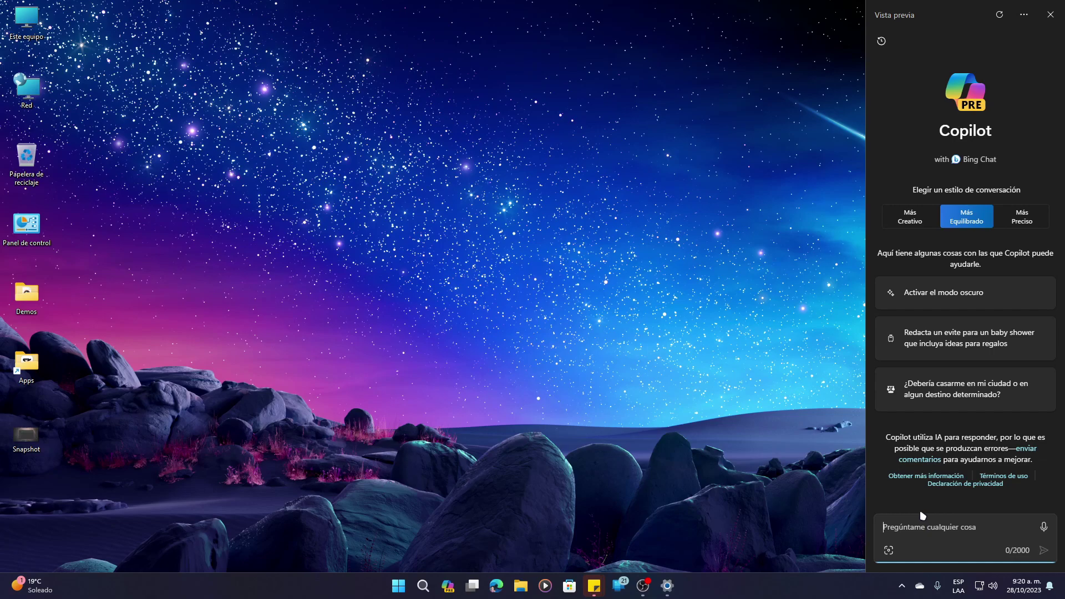
left_click(1044, 528)
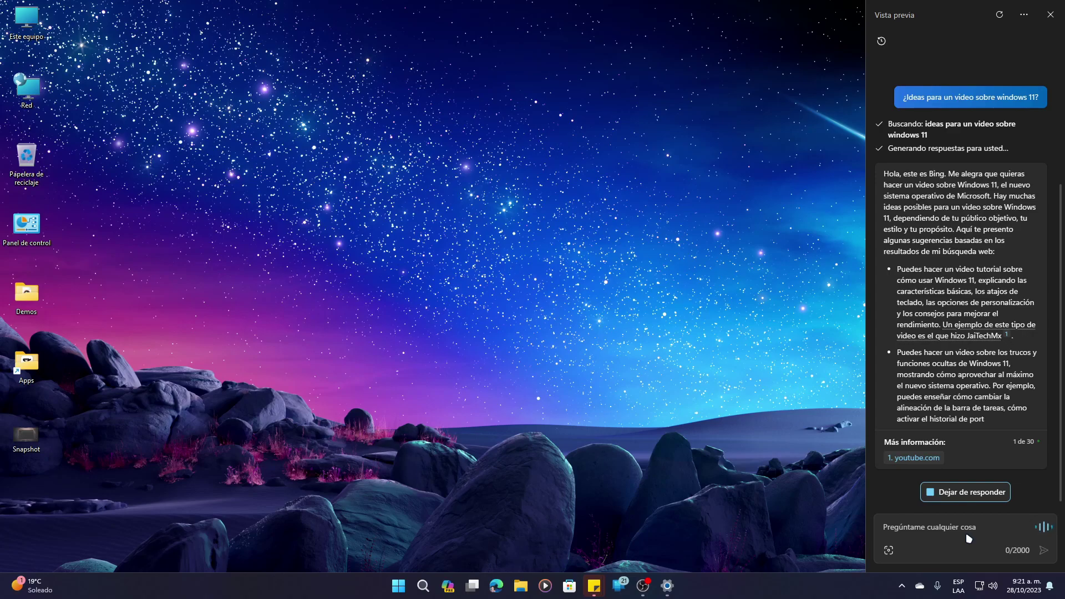
left_click(954, 497)
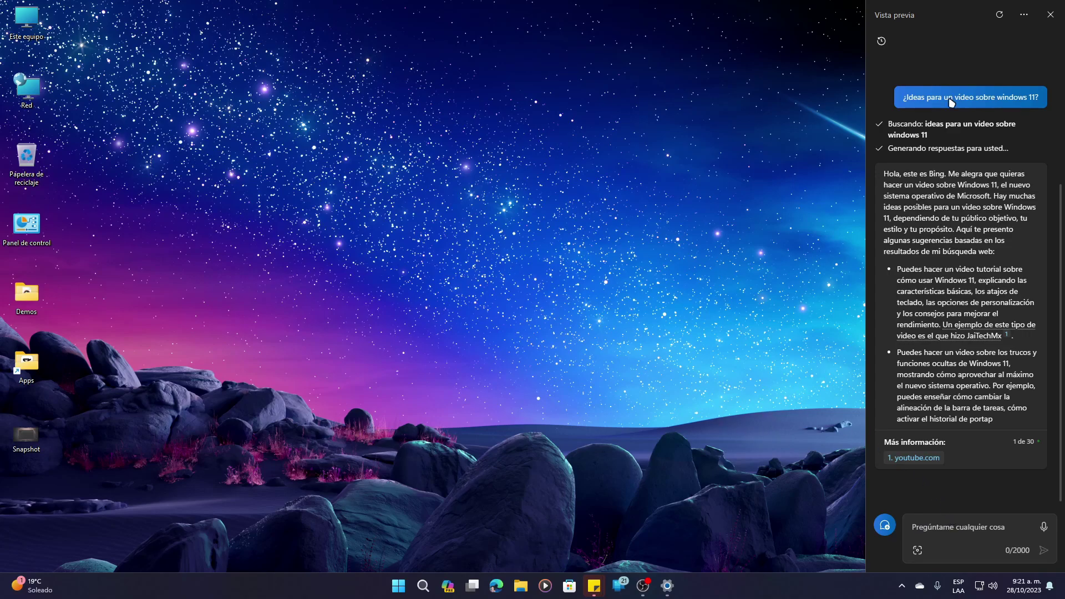
left_click(1050, 14)
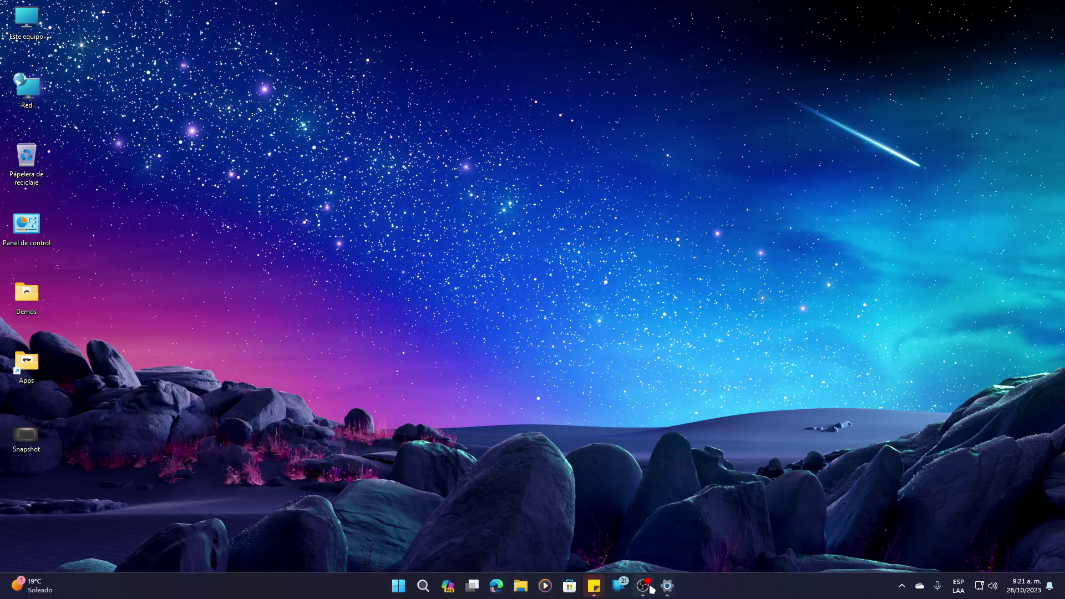
Step: In the taskbar behaviour settings, set combining buttons and hiding labels to Nunca for both the main and the other taskbars
right_click(736, 593)
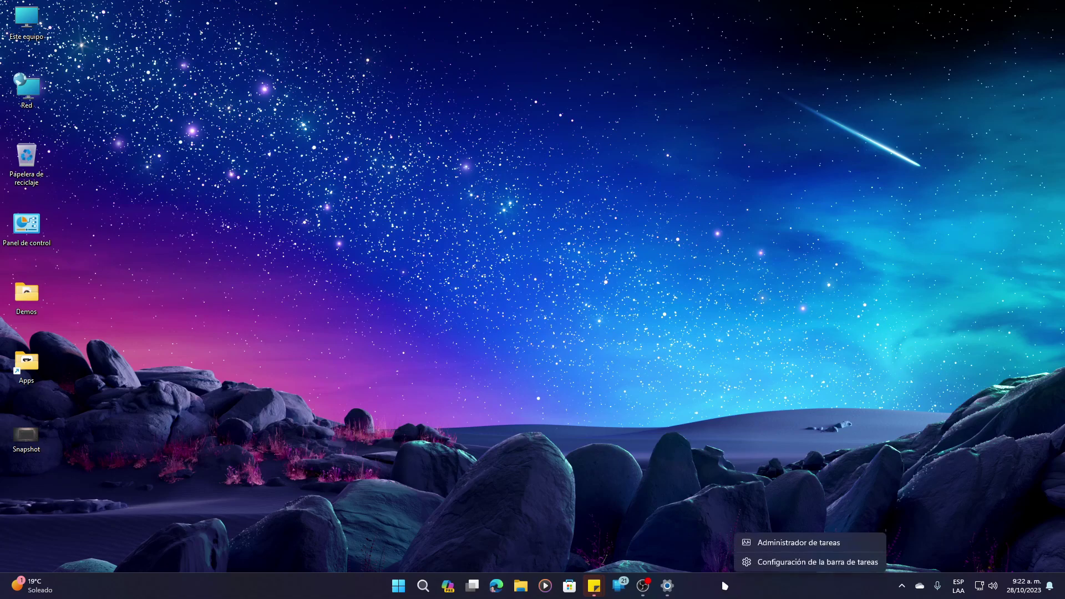
left_click(772, 564)
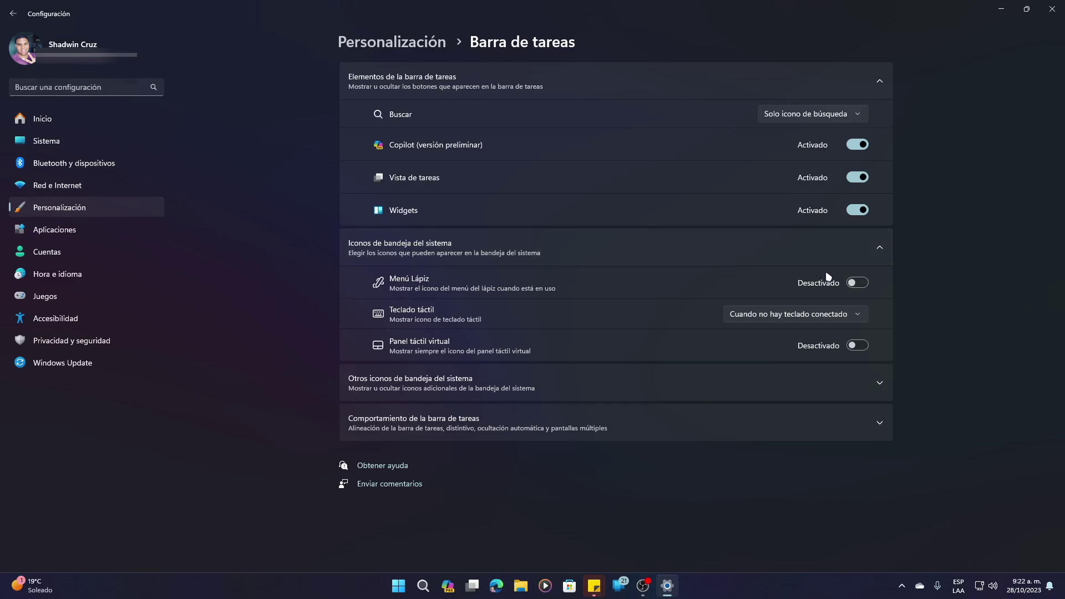
left_click(879, 429)
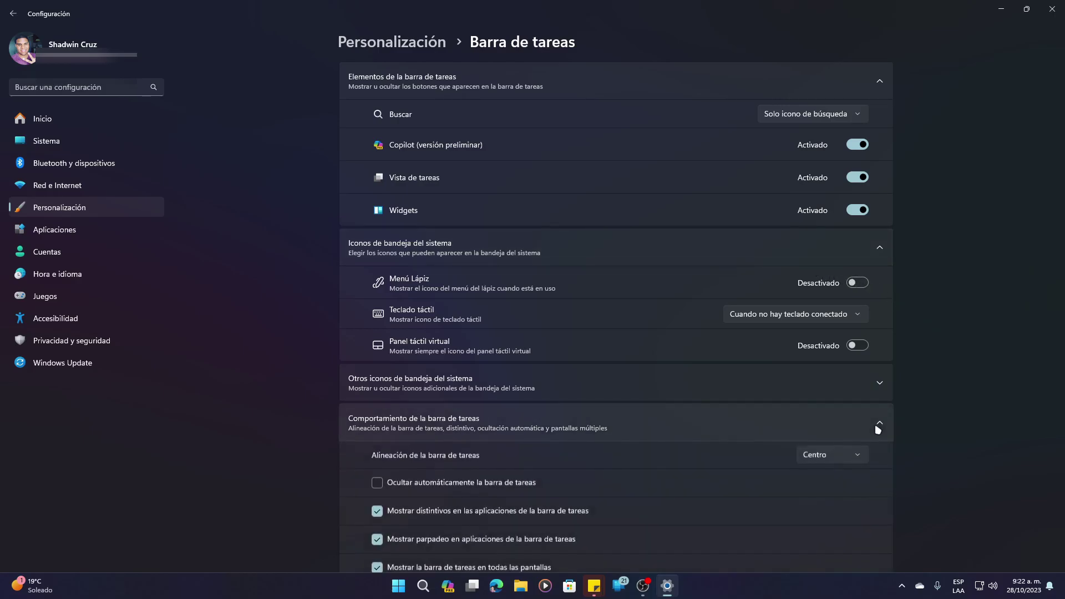
scroll(879, 428, "down", 3)
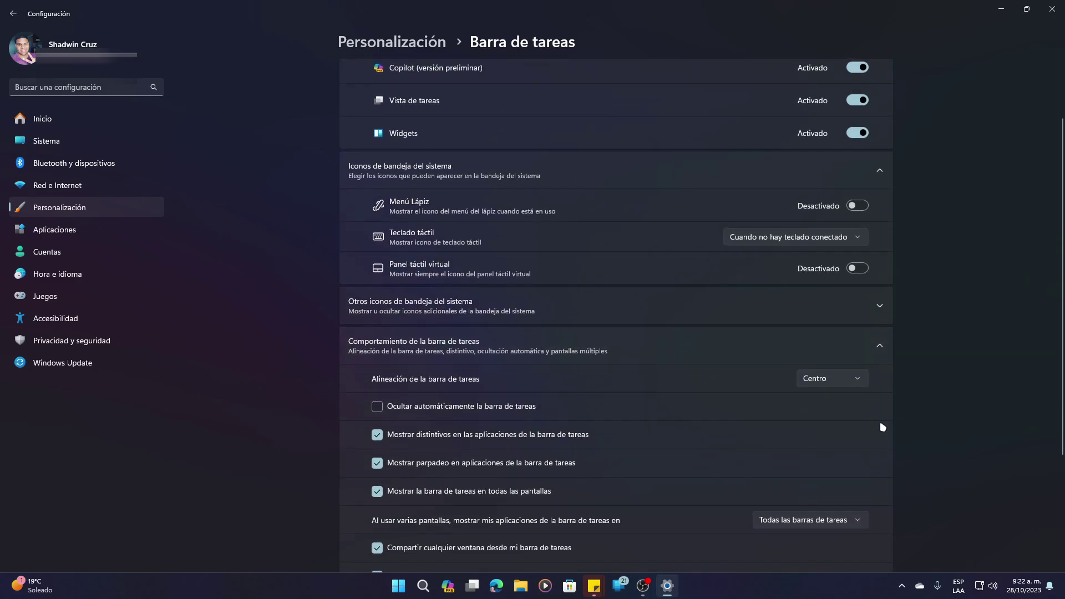
scroll(883, 427, "down", 5)
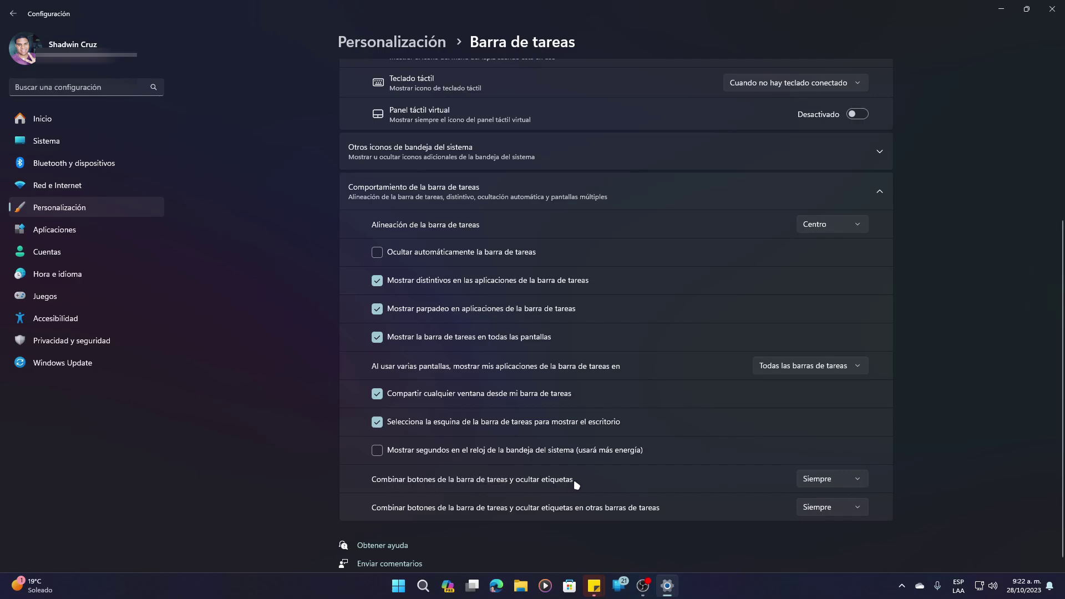
left_click(804, 480)
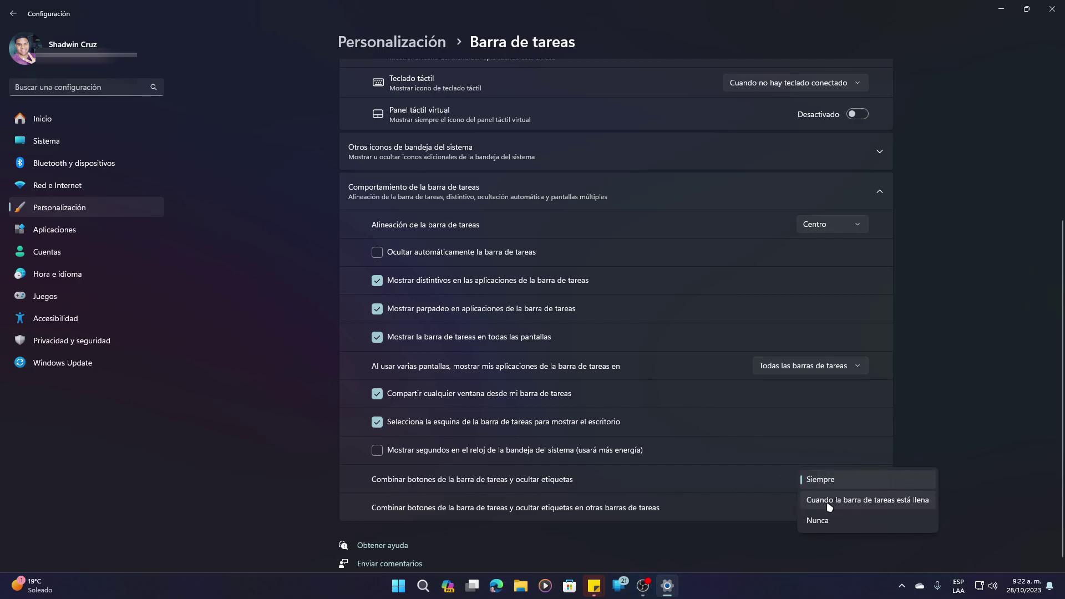
left_click(830, 519)
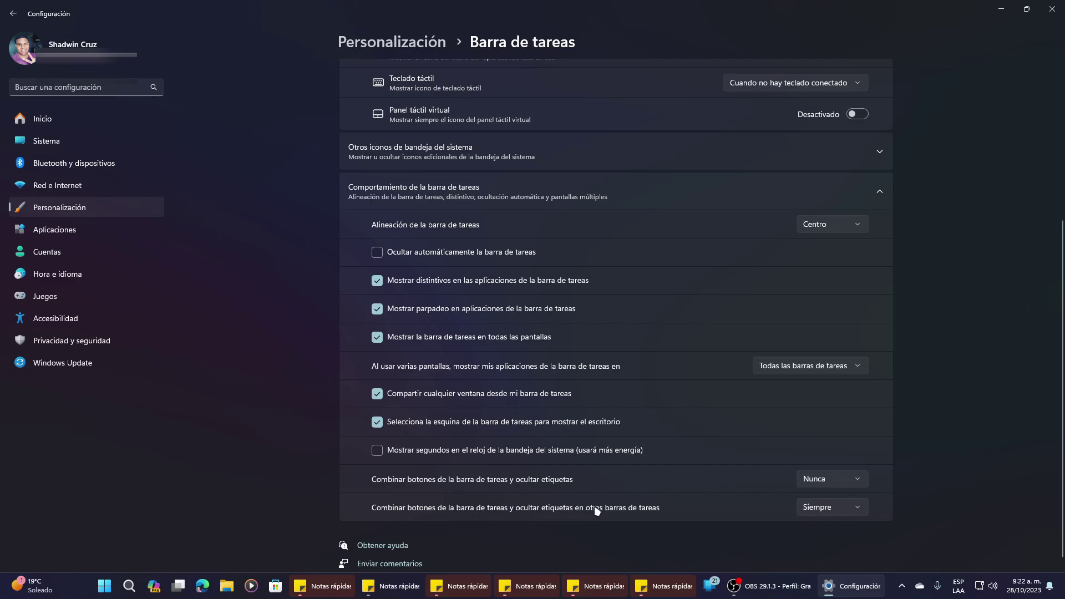
left_click(834, 511)
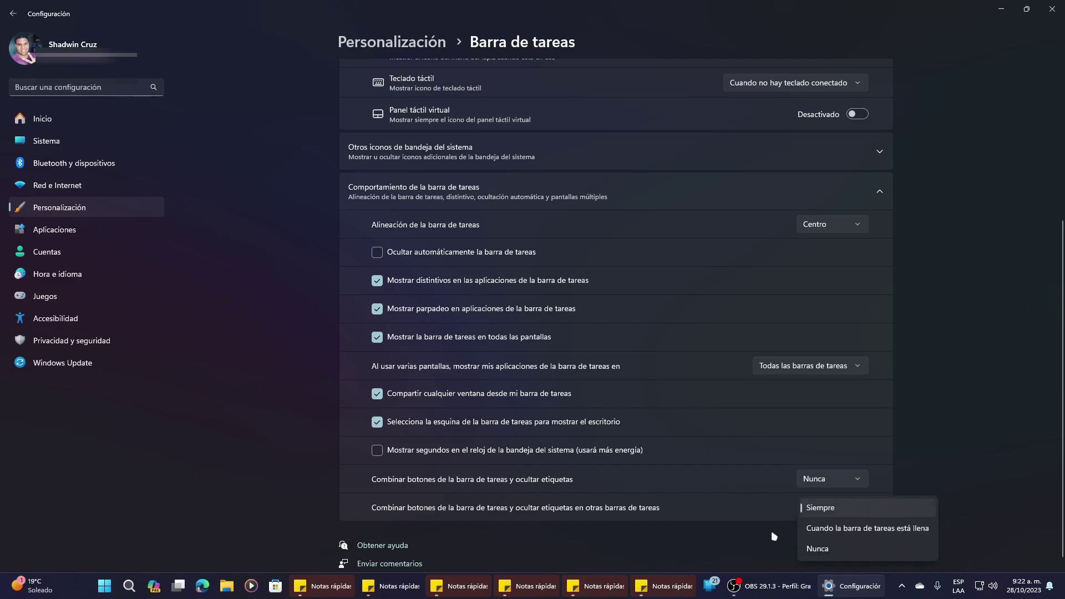
left_click(814, 551)
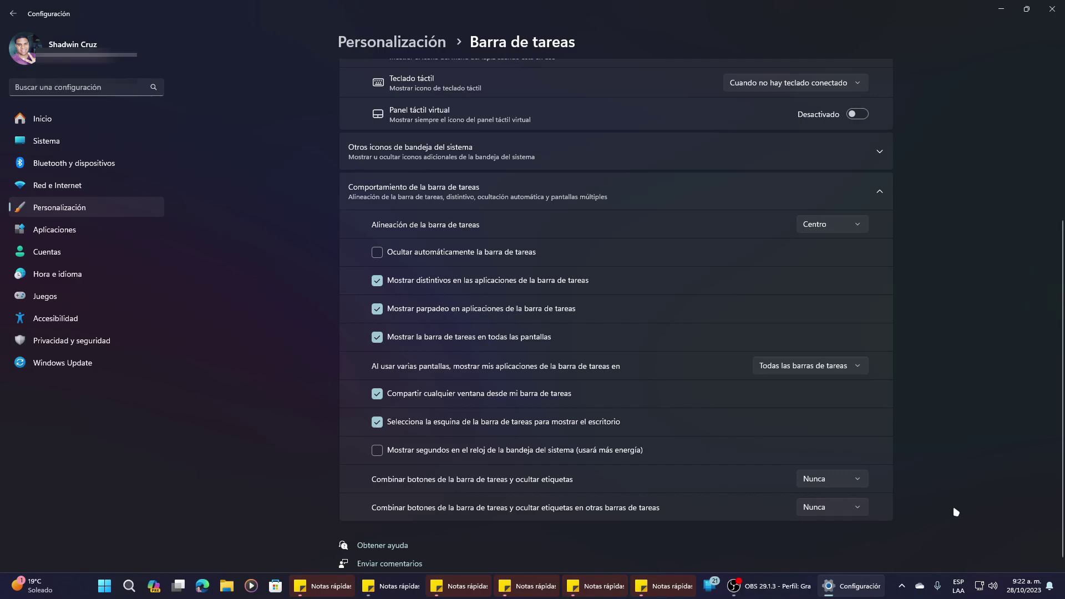
Step: Set combining taskbar buttons and hiding labels back to Siempre for the main and other taskbars, and minimize Settings
left_click(833, 479)
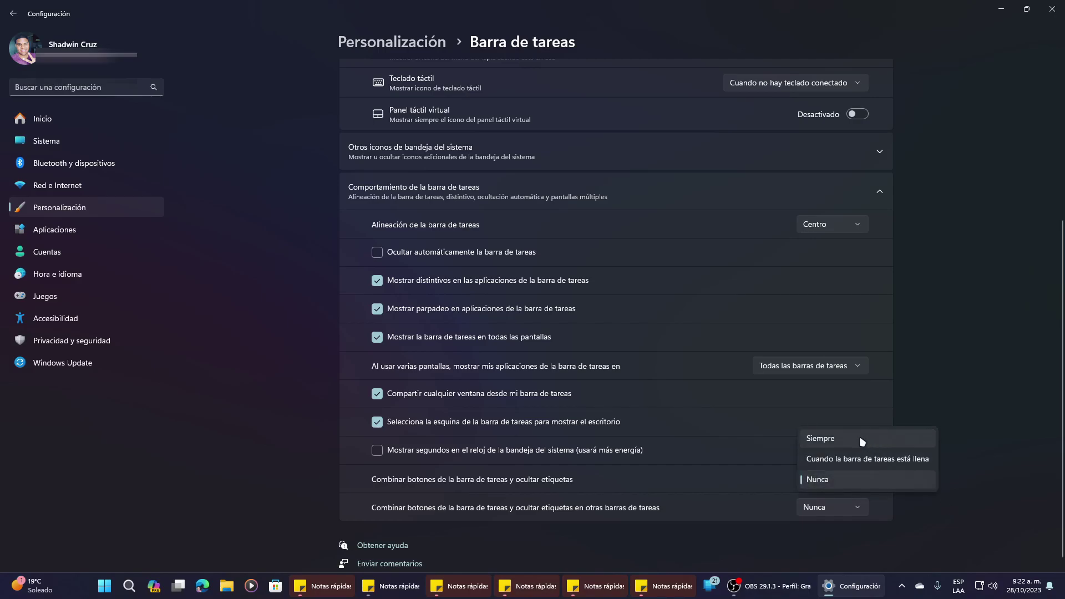
left_click(846, 442)
left_click(851, 503)
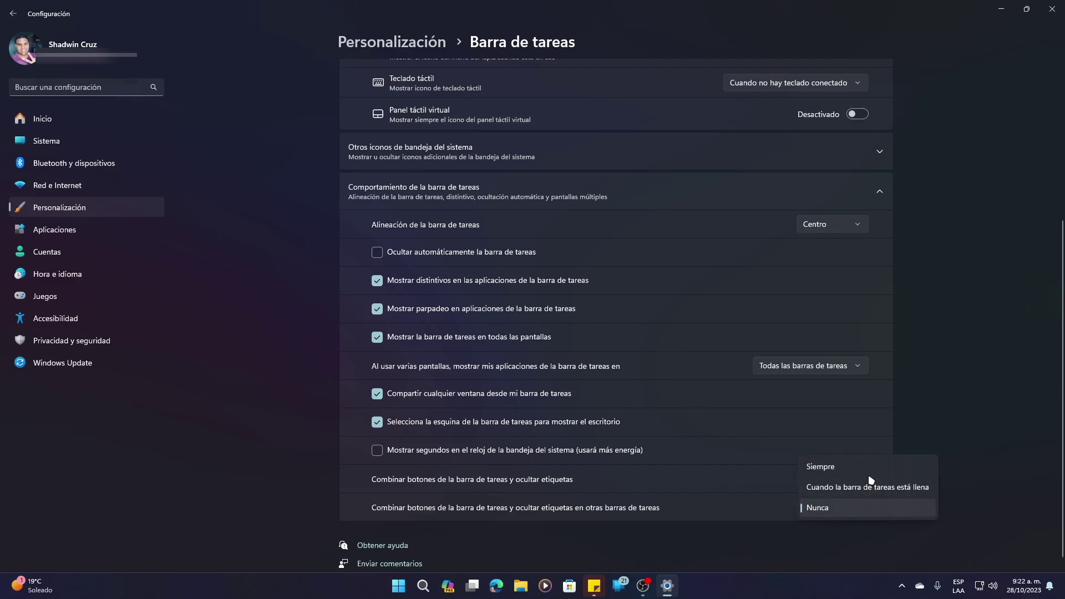
left_click(832, 473)
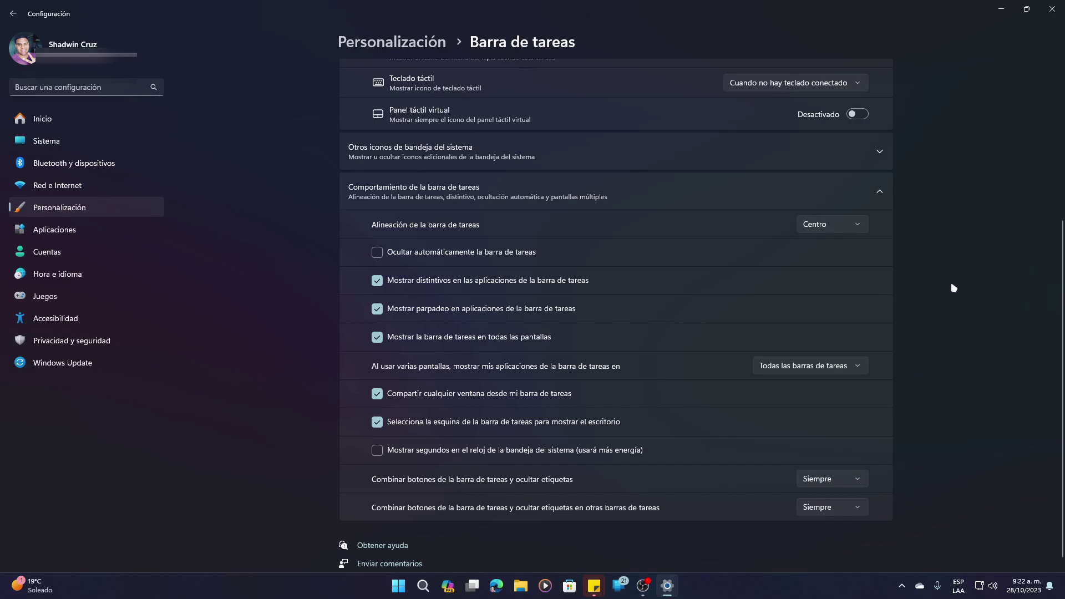
left_click(877, 195)
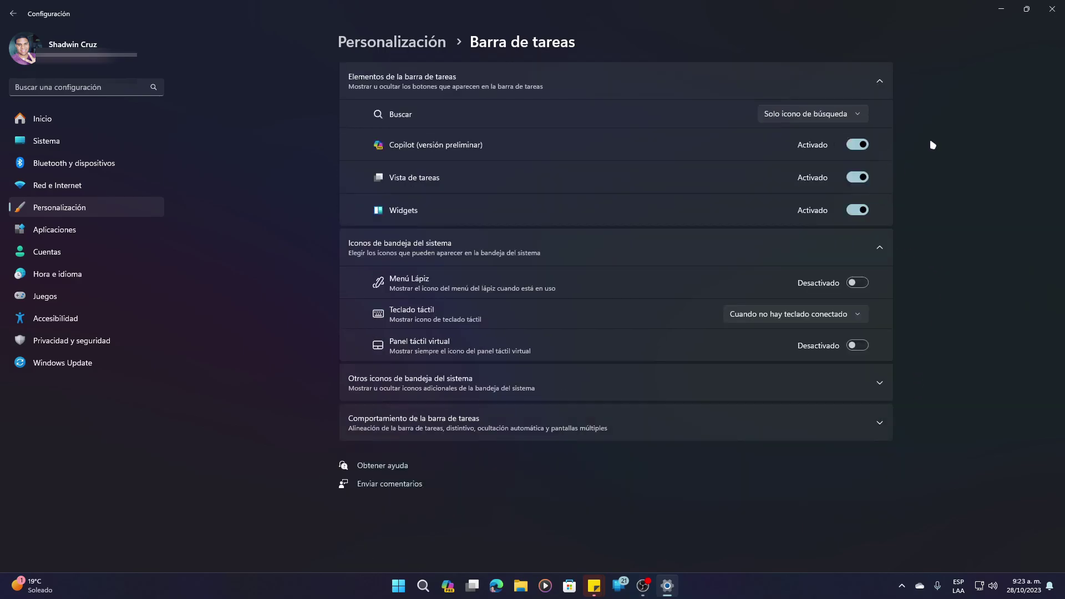
left_click(1001, 9)
Step: Examine the output devices, spatial sound and per-app volumes in the quick settings, and open the full volume mixer settings
left_click(992, 585)
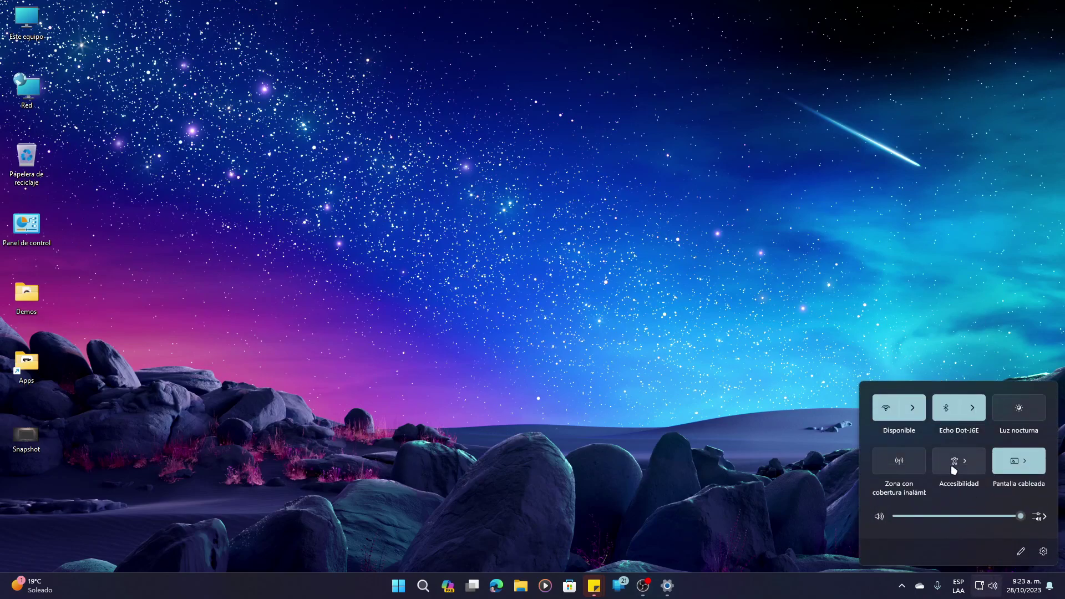
left_click(1040, 518)
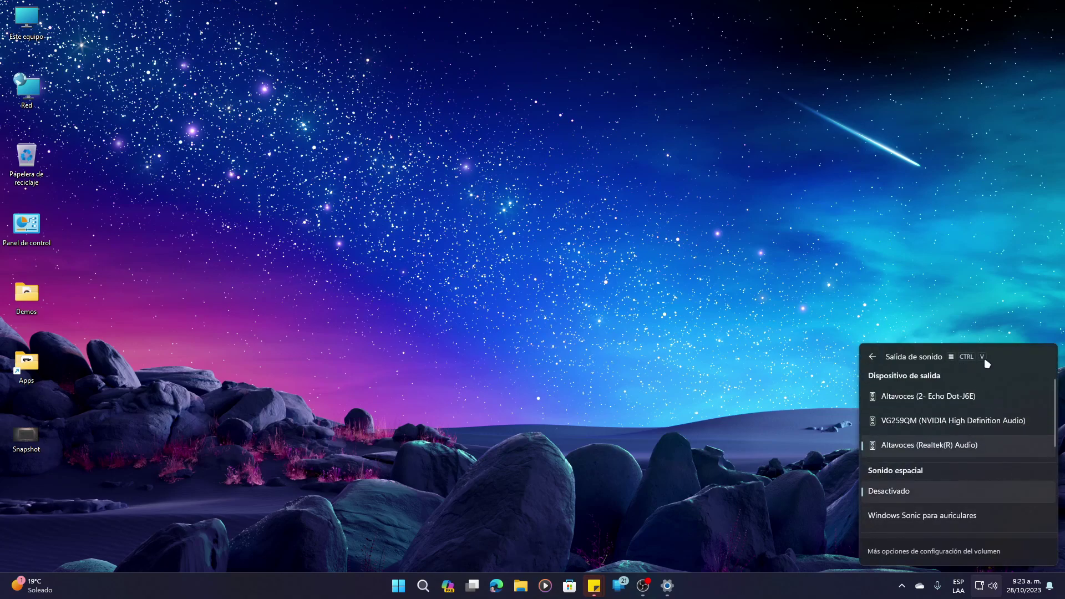
scroll(918, 447, "down", 3)
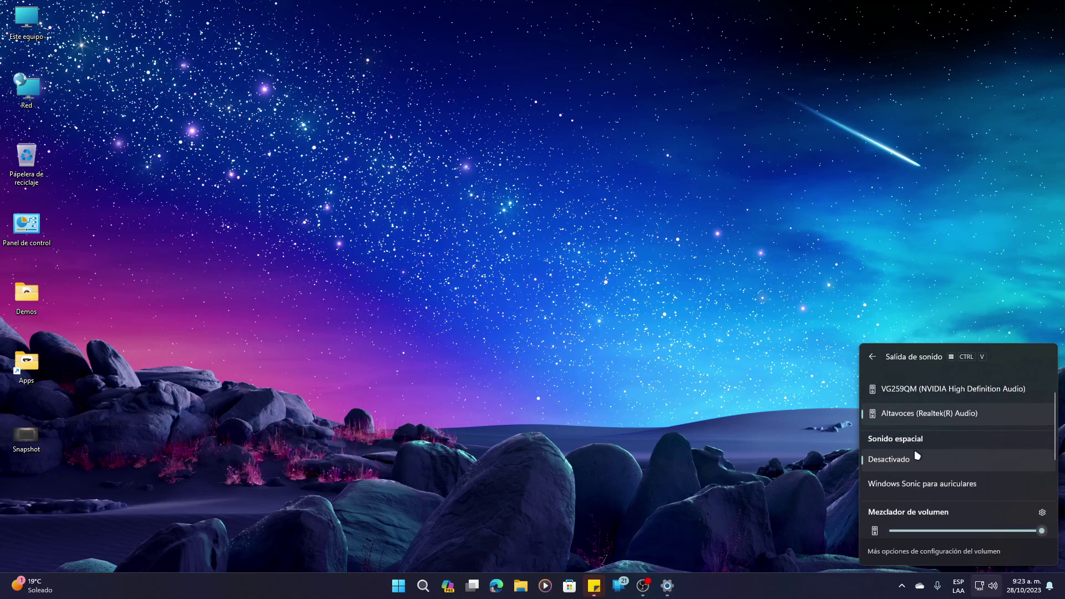
scroll(921, 438, "down", 3)
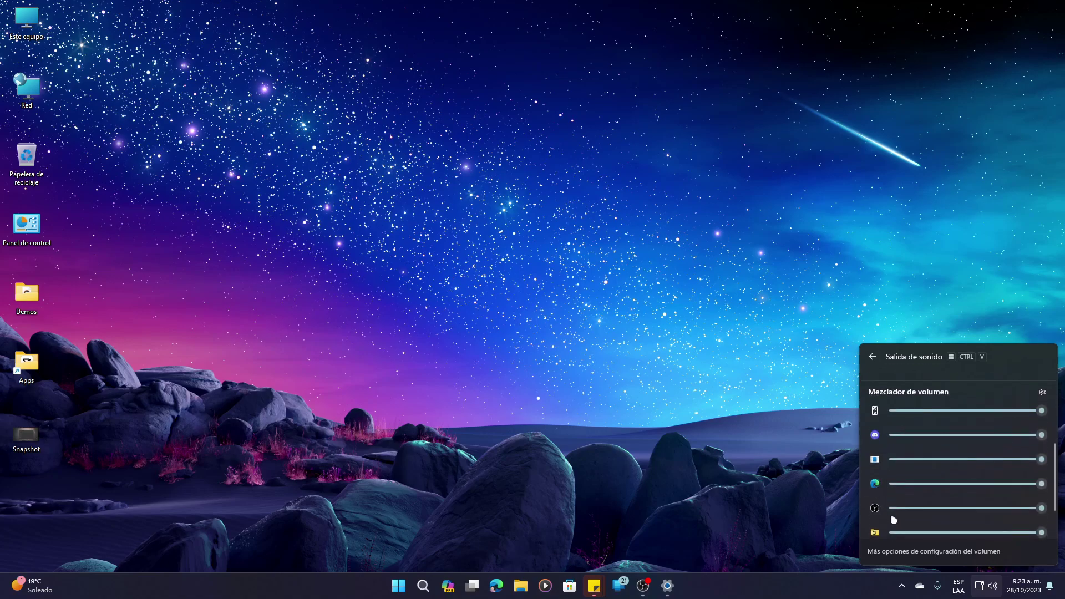
scroll(917, 503, "up", 3)
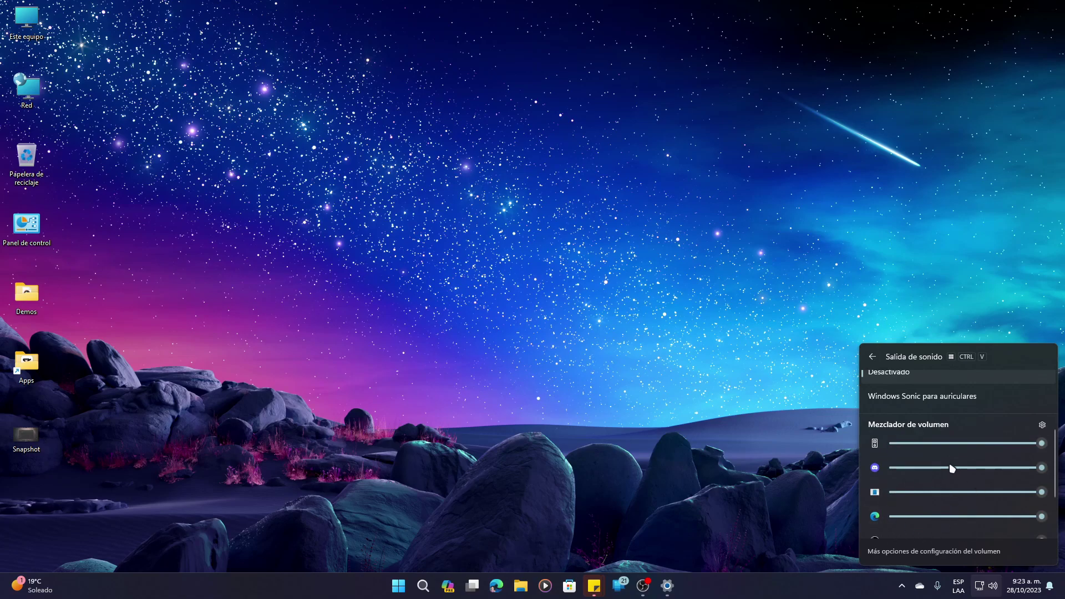
left_click(1042, 425)
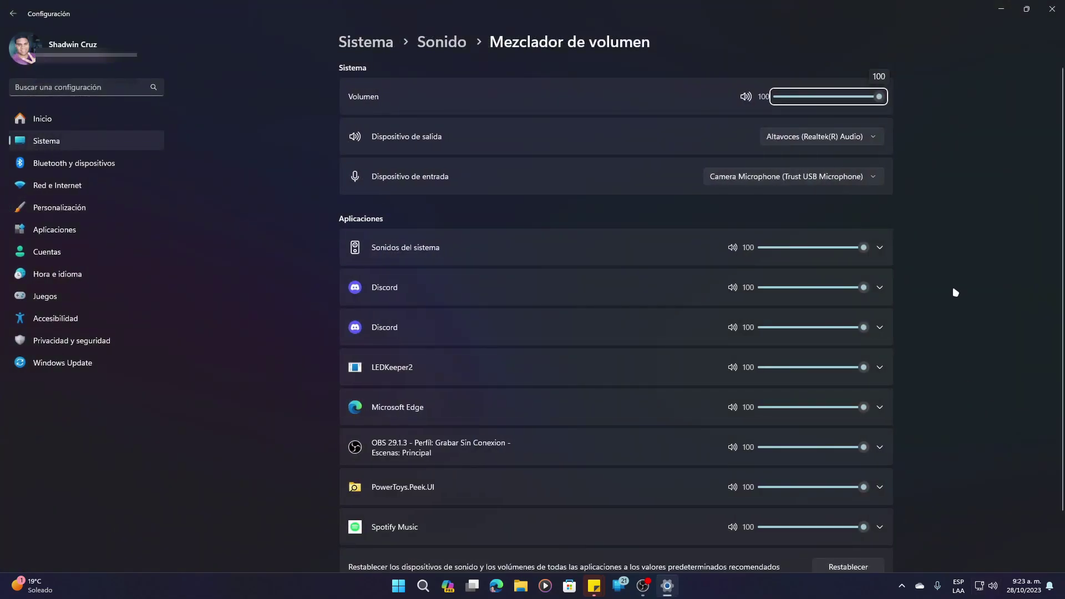
scroll(956, 304, "down", 2)
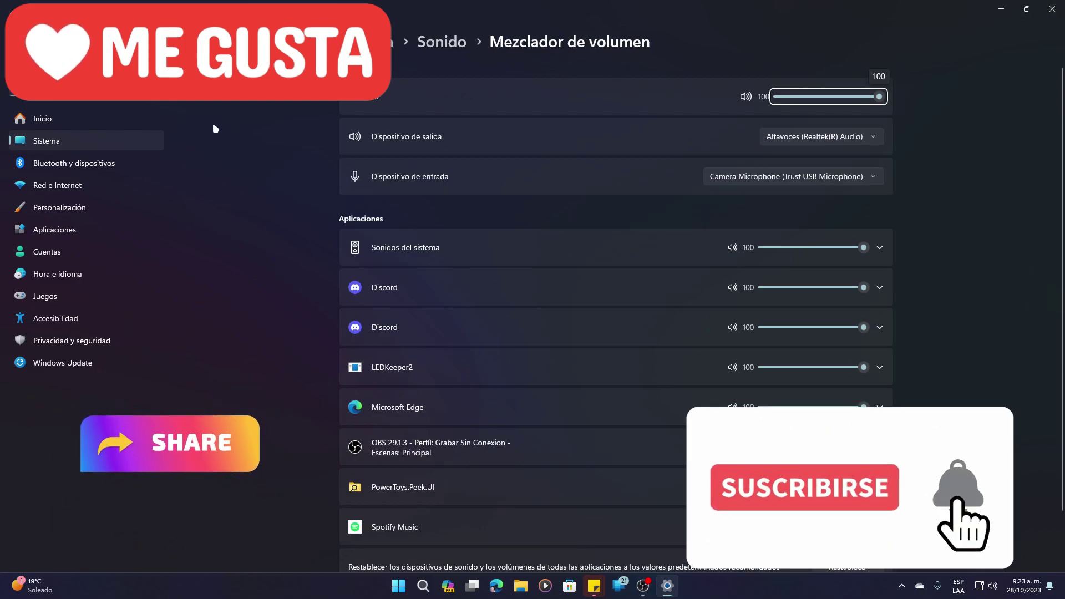
Step: Examine the recommended settings, personalization, Bluetooth and subscription cards on the Settings Inicio page, and minimize Settings
left_click(23, 121)
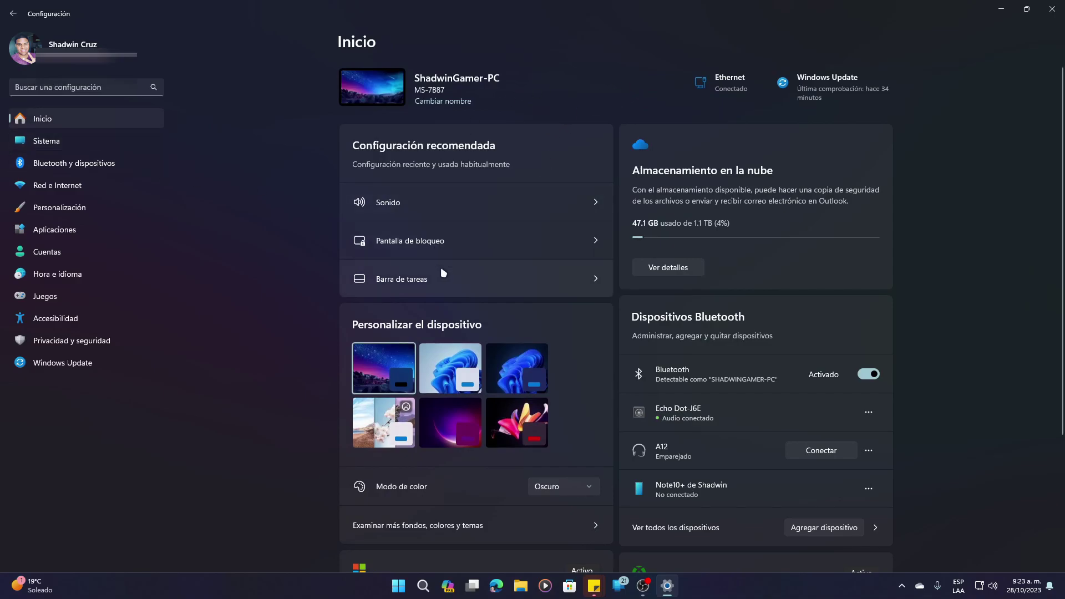
scroll(613, 214, "down", 1)
scroll(613, 215, "down", 2)
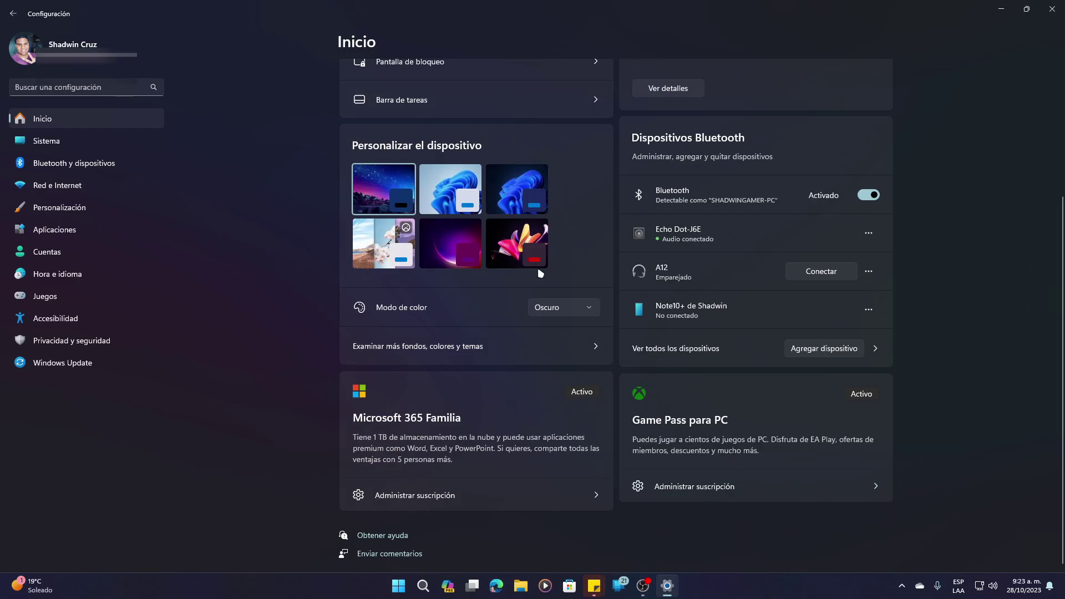
scroll(703, 344, "up", 3)
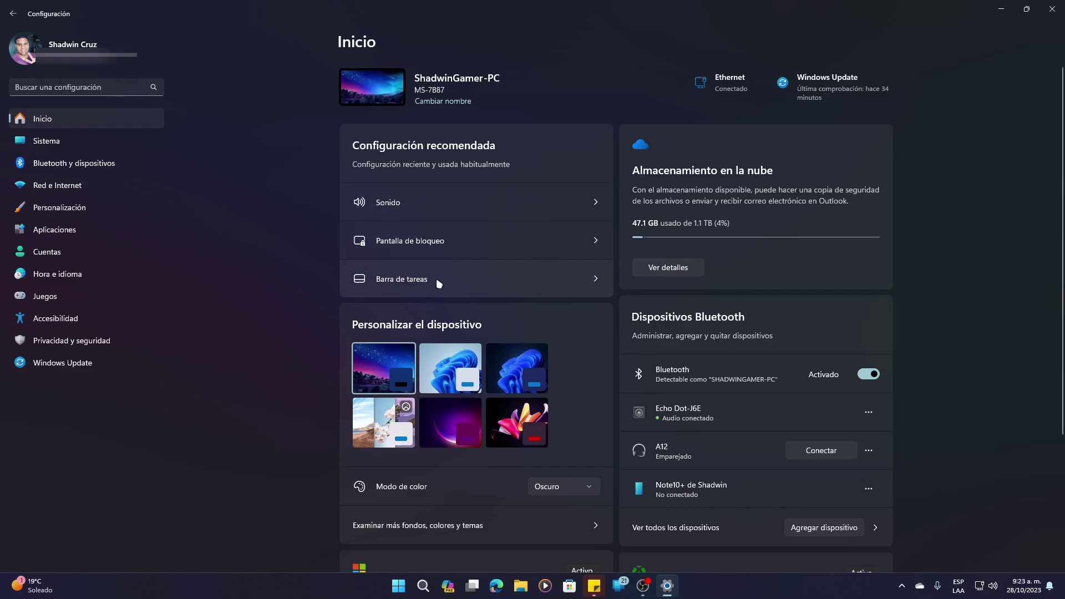
scroll(488, 269, "down", 3)
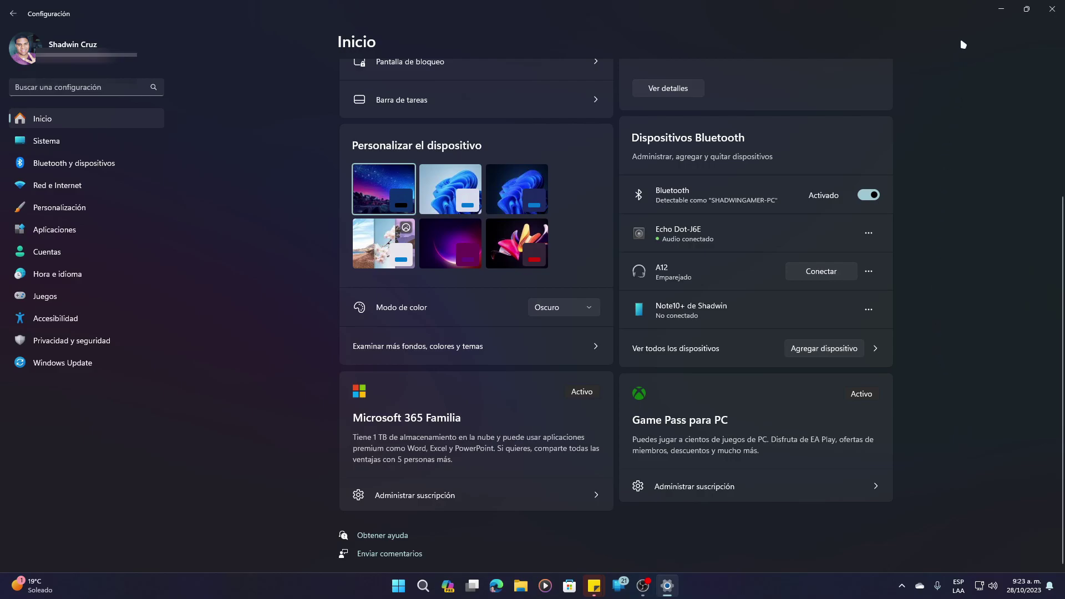
left_click(1001, 8)
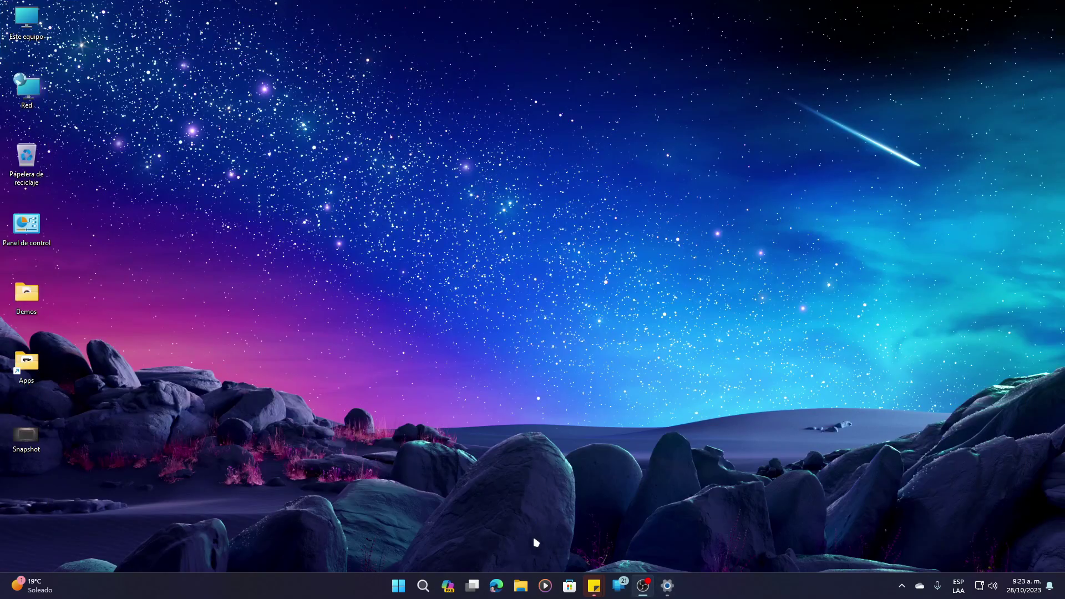
Step: Open File Explorer at Este equipo, show the details pane and switch it to the preview pane
key("super+e")
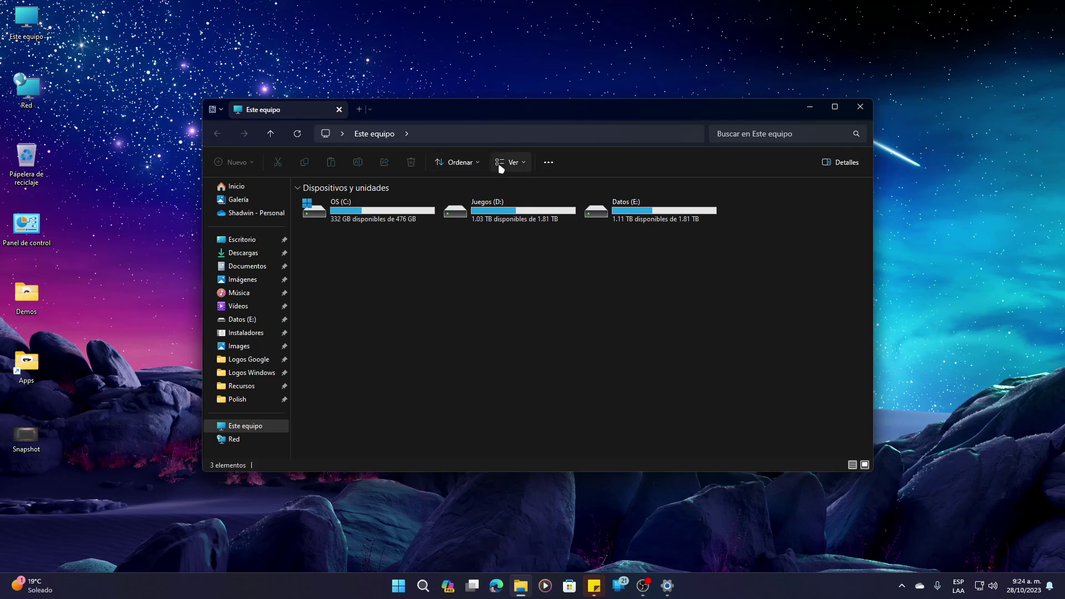
left_click(839, 162)
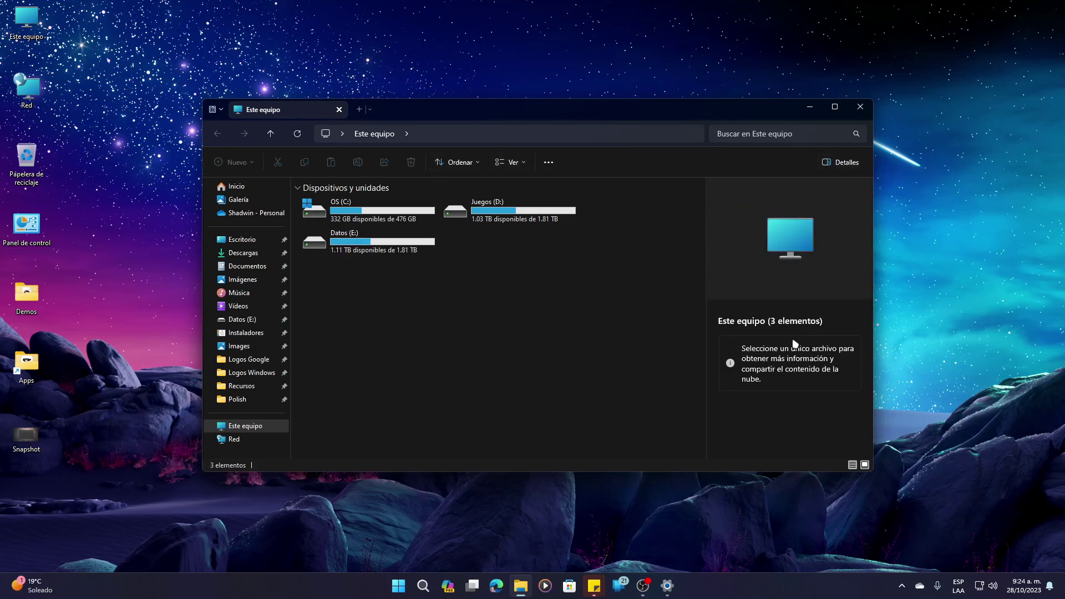
left_click(506, 168)
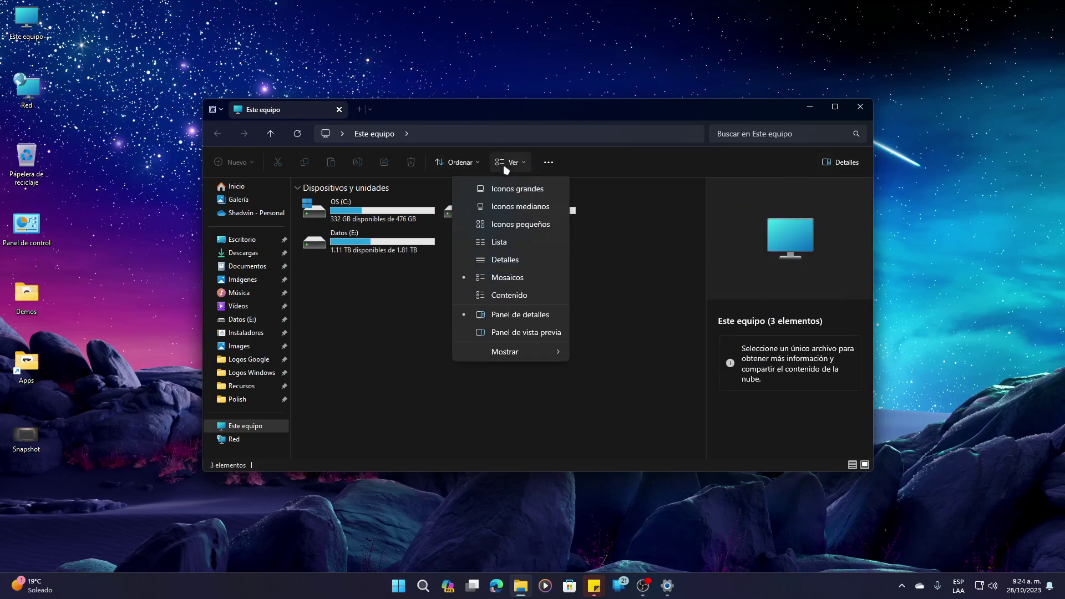
left_click(493, 353)
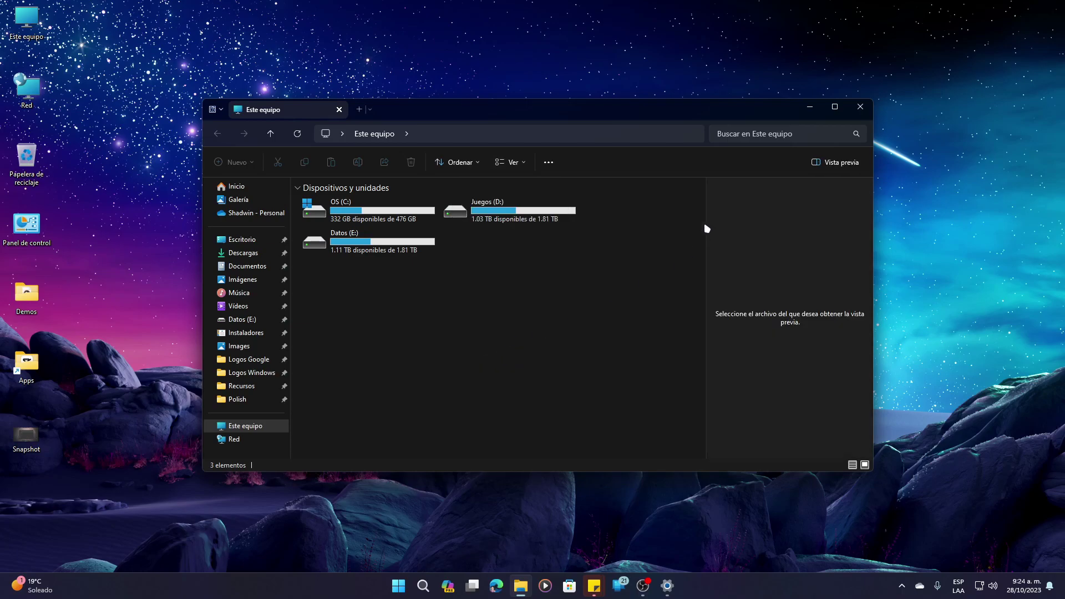
Step: Switch the preview pane to the details pane, hide it, and close the YouTube notification and File Explorer
left_click(509, 162)
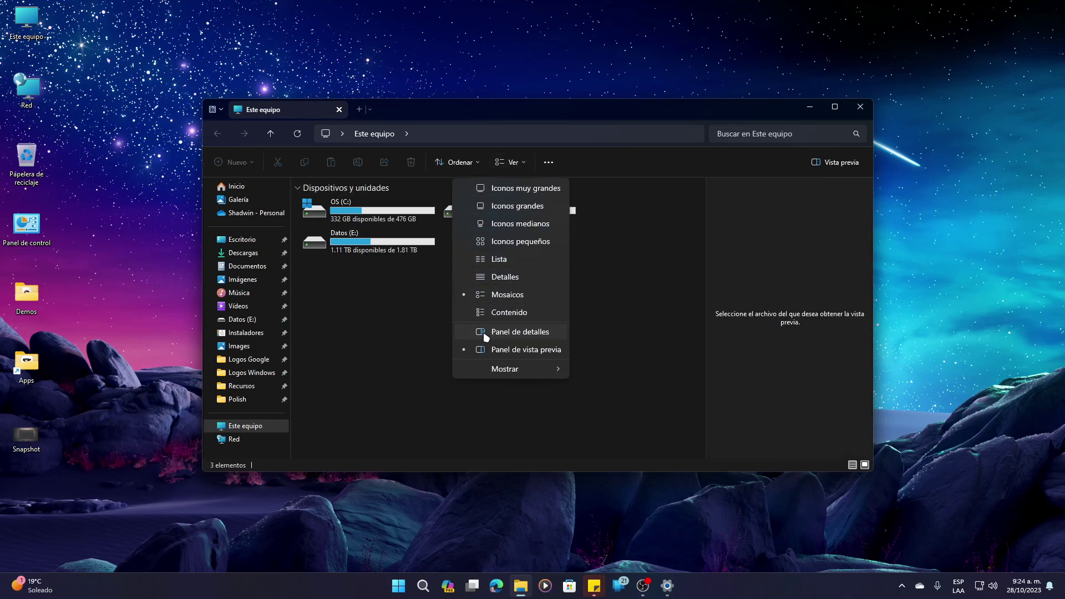
left_click(486, 333)
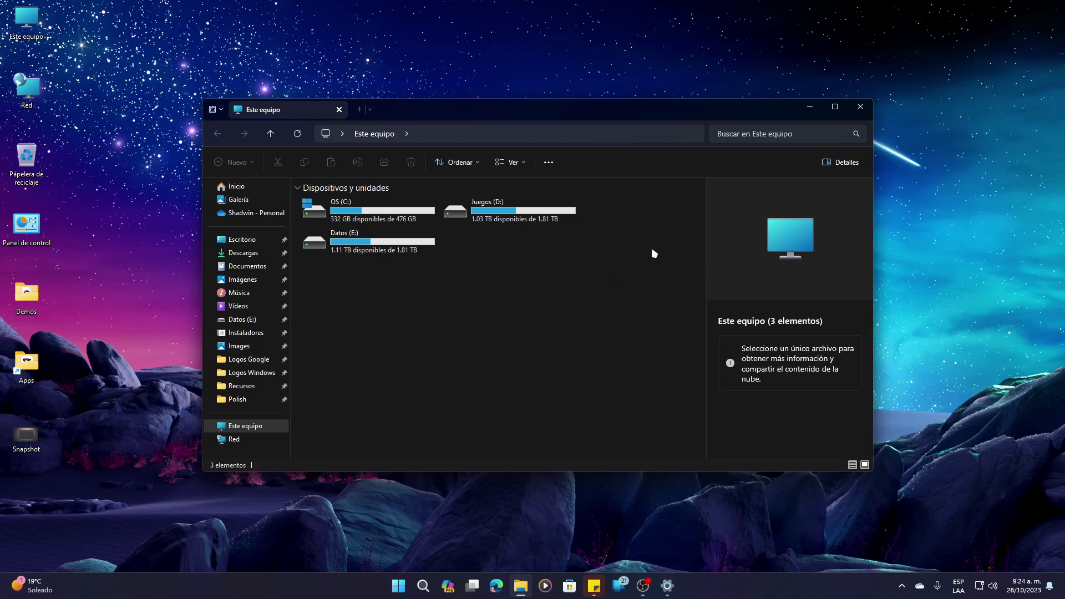
left_click(839, 166)
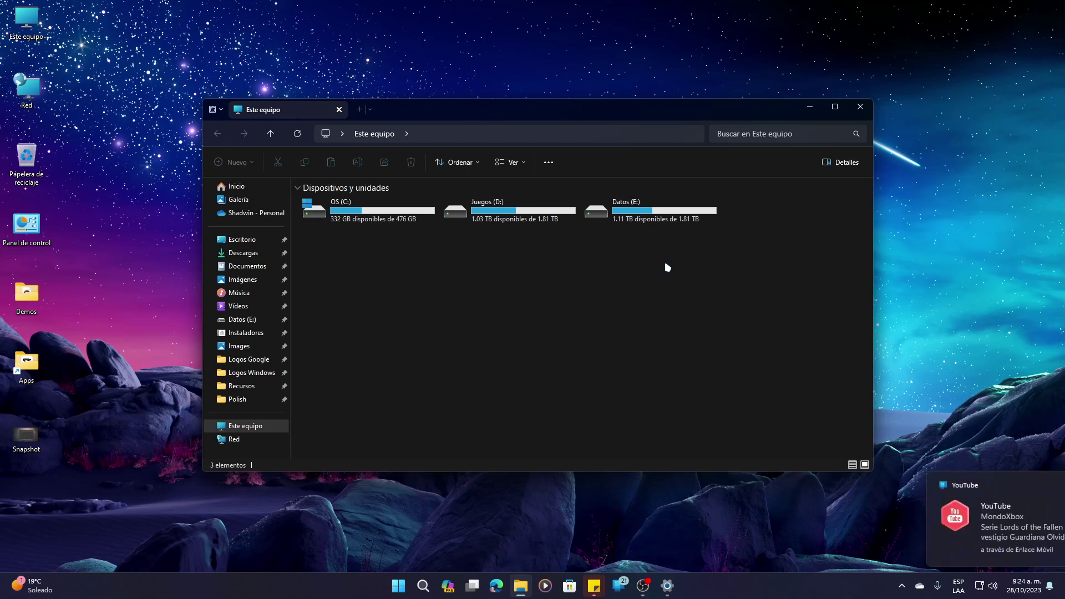
left_click(1041, 485)
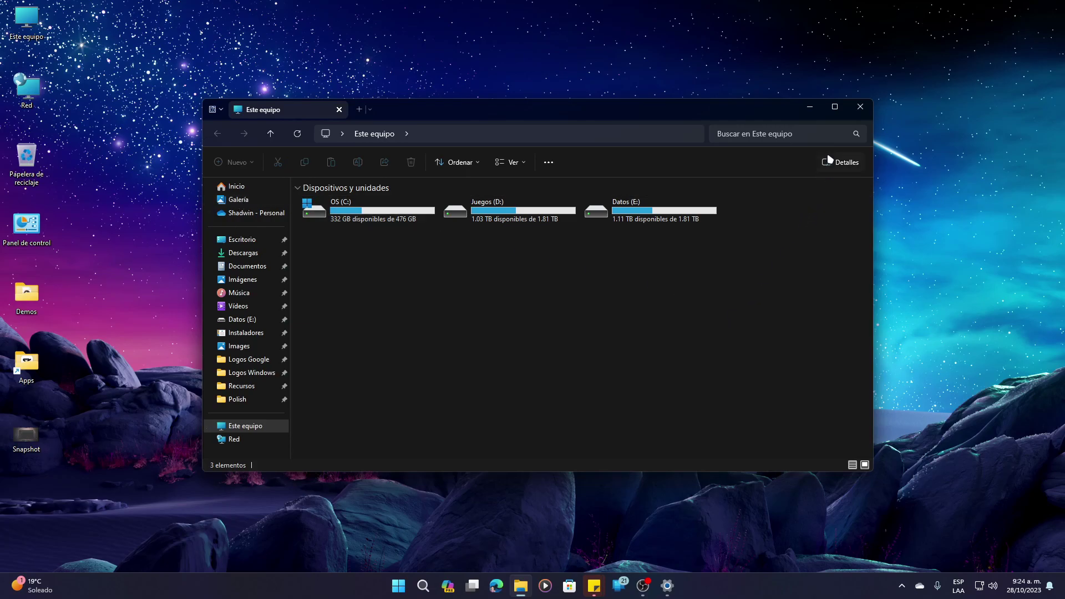
left_click(864, 110)
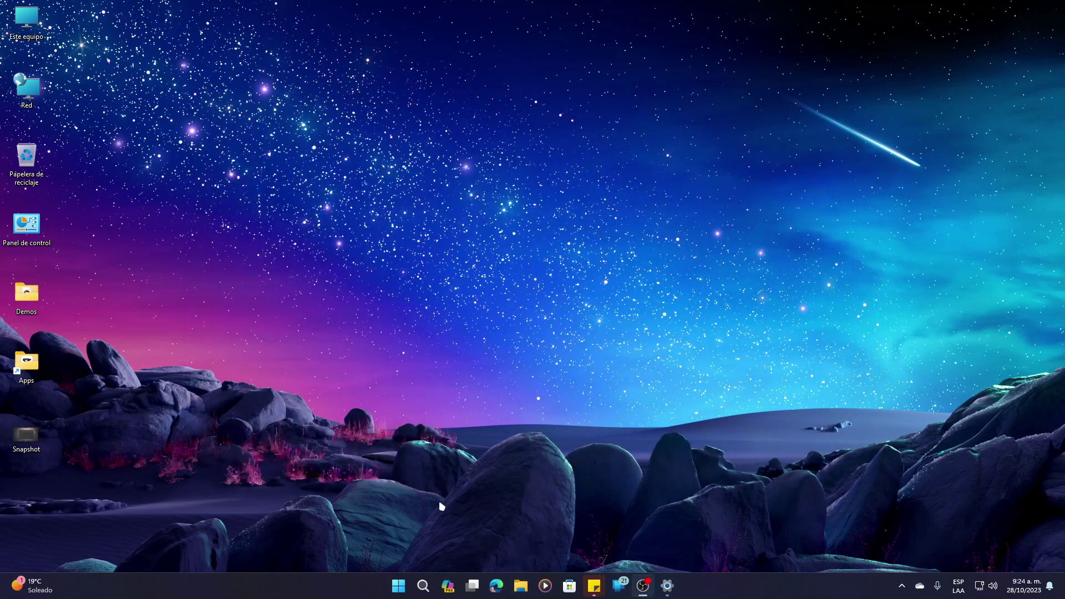
Step: Open the Start menu
left_click(398, 590)
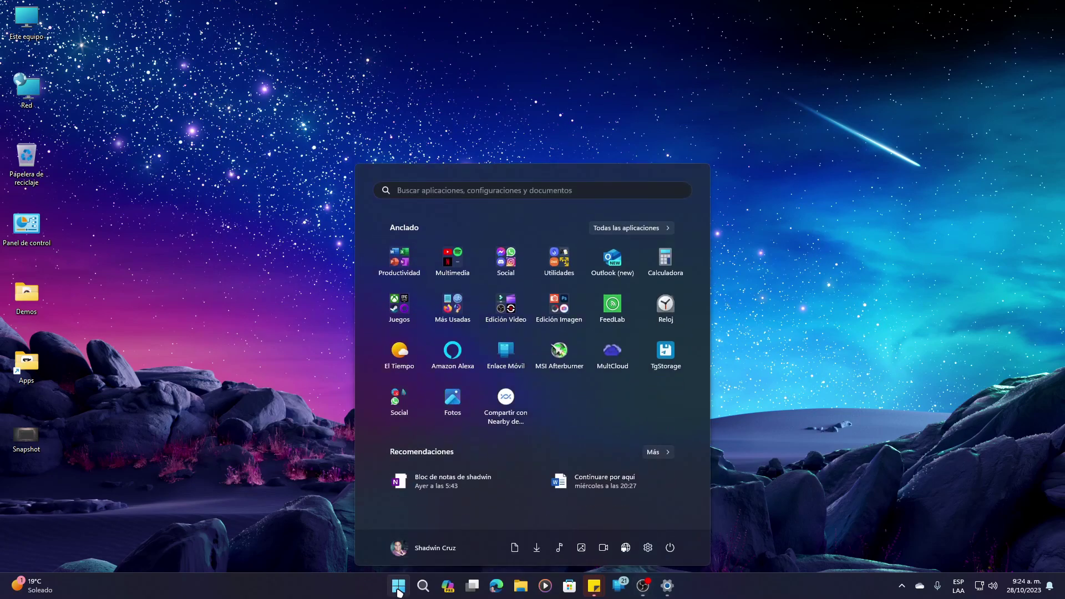
type("windows")
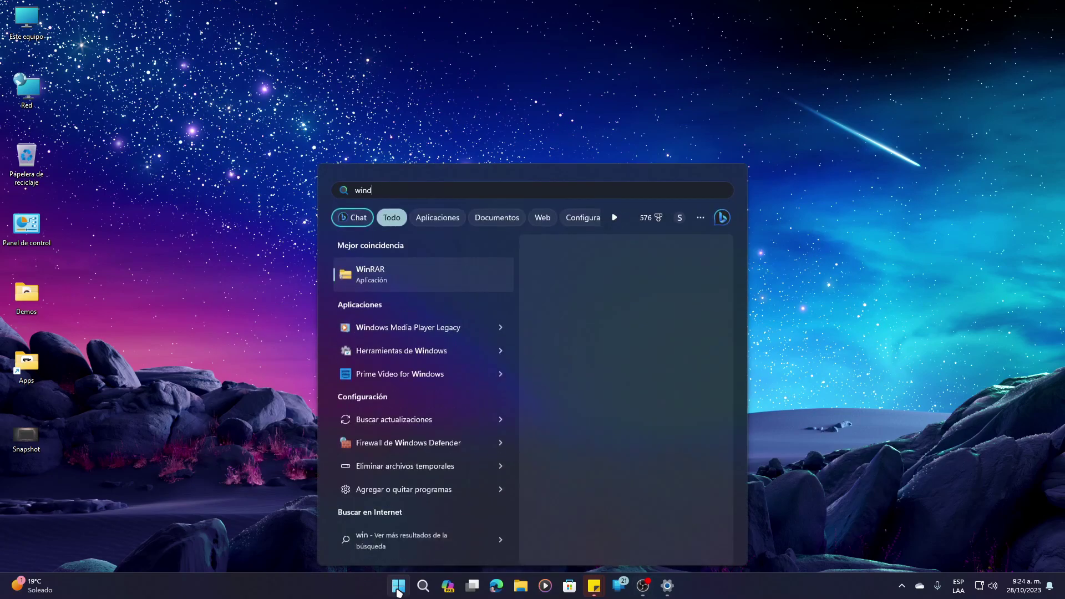
key("BackSpace")
key("BackSpace")
key("BackSpace")
key("BackSpace")
key("BackSpace")
key("BackSpace")
key("BackSpace")
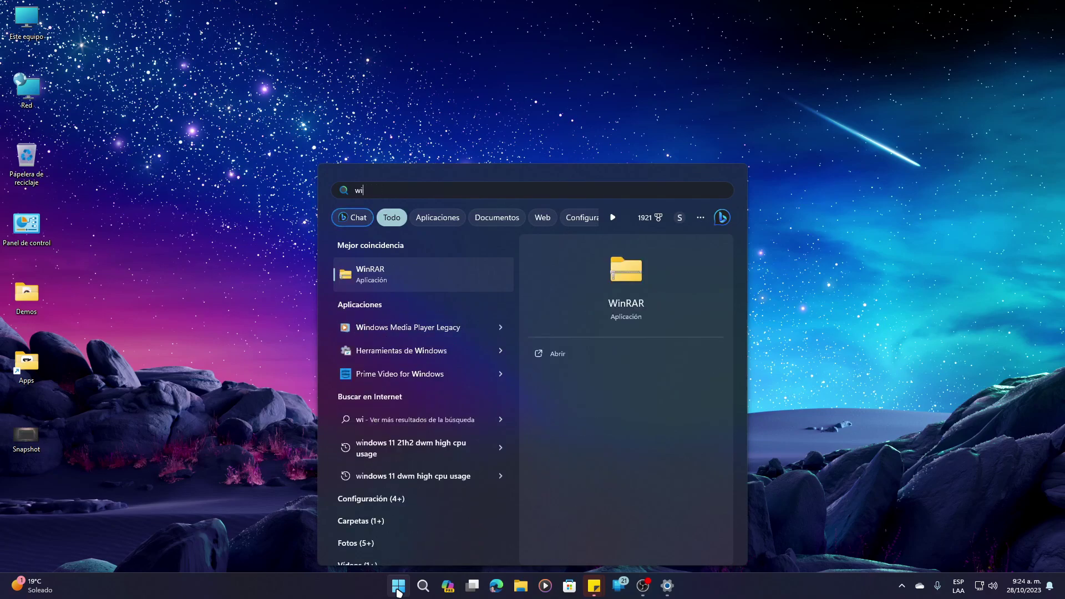
Step: Search for "cop", open the Copias de seguridad de Windows app and maximize its window
type("cop")
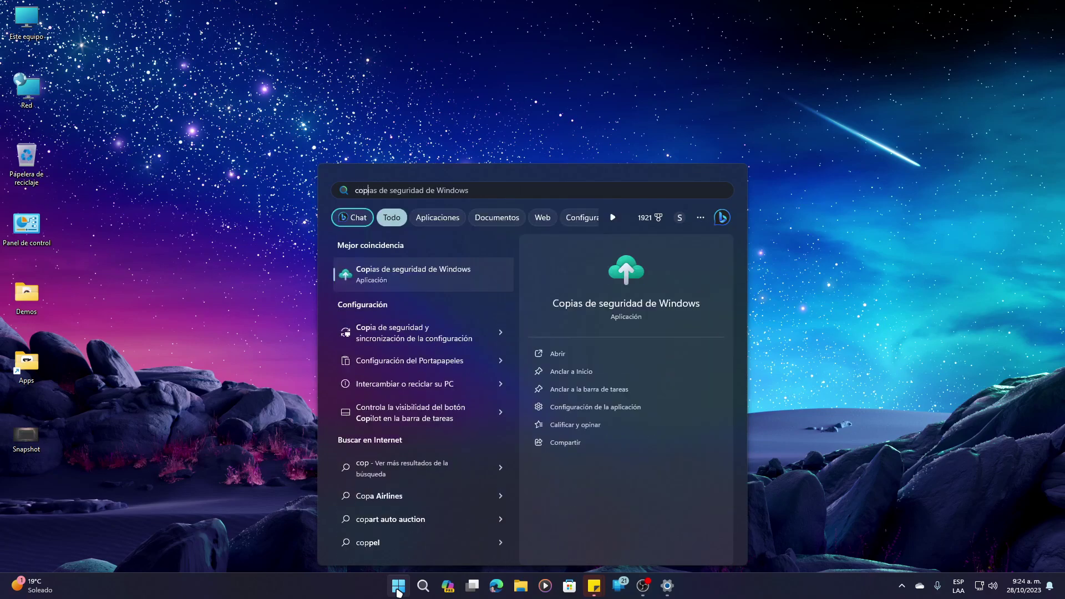
left_click(395, 276)
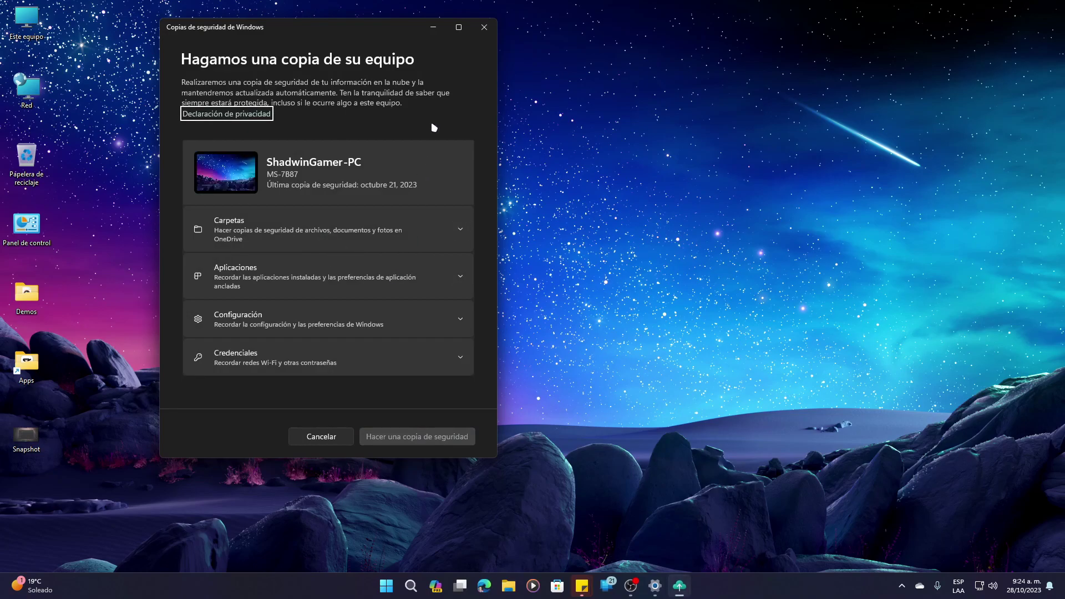
left_click(460, 28)
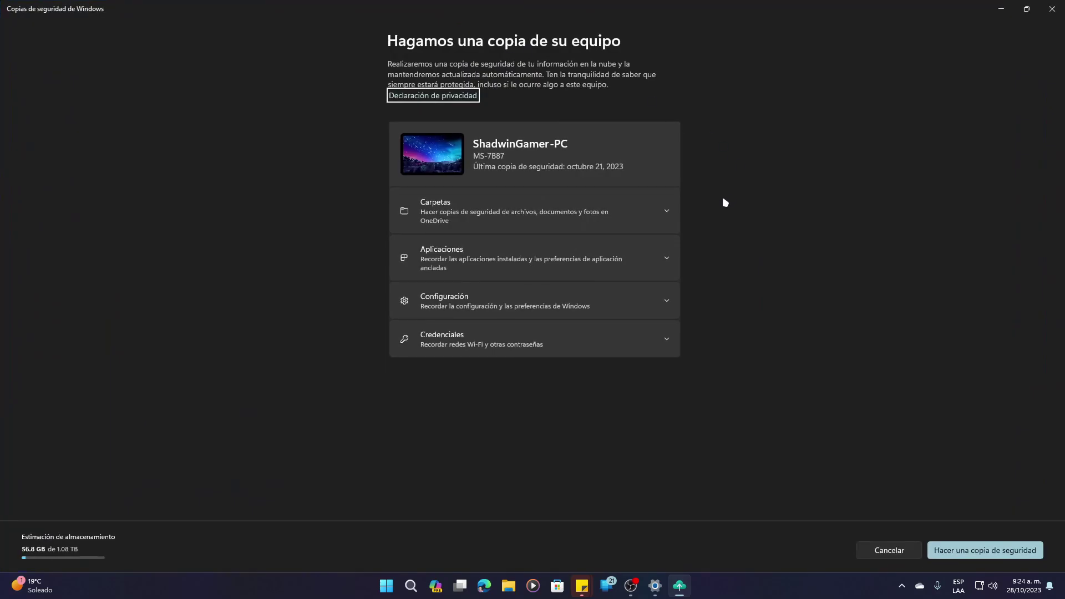
Step: Examine the Carpetas, Aplicaciones and Configuración backup sections, and close Copias de seguridad de Windows without starting a backup
left_click(667, 211)
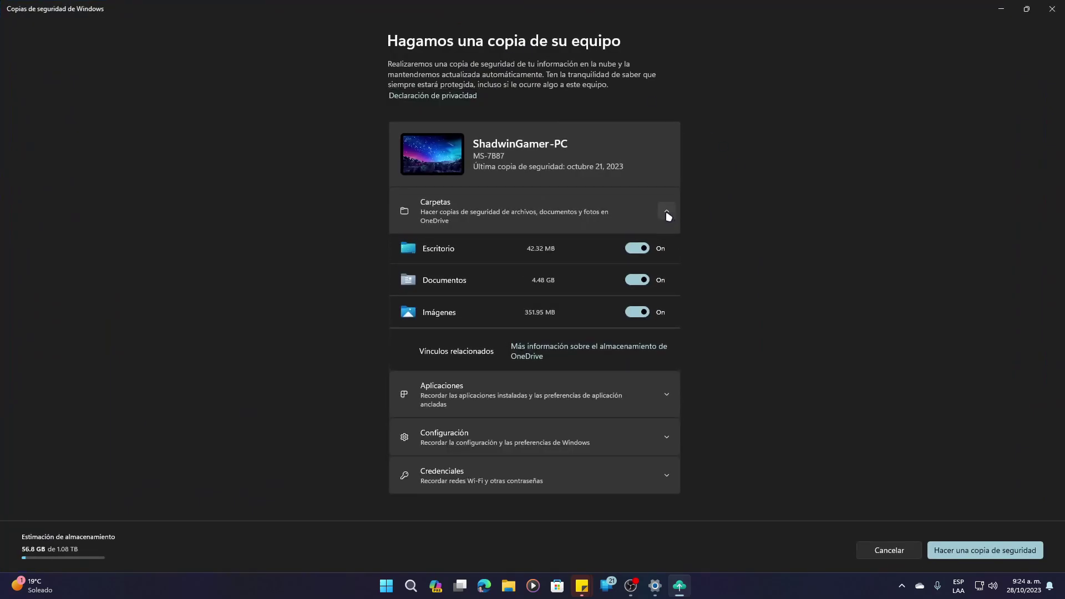
left_click(667, 396)
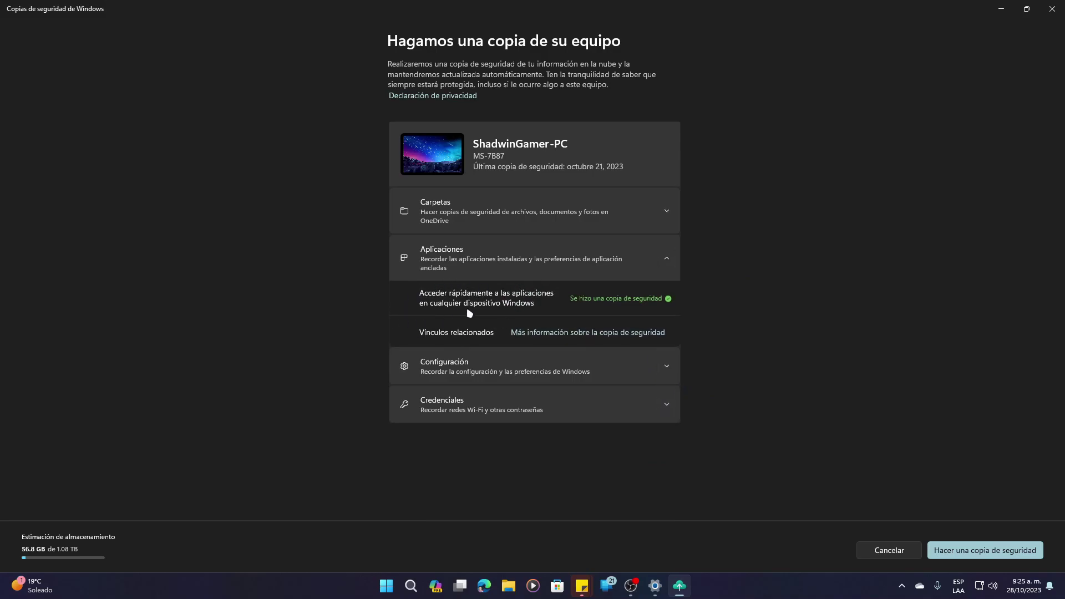
left_click(667, 366)
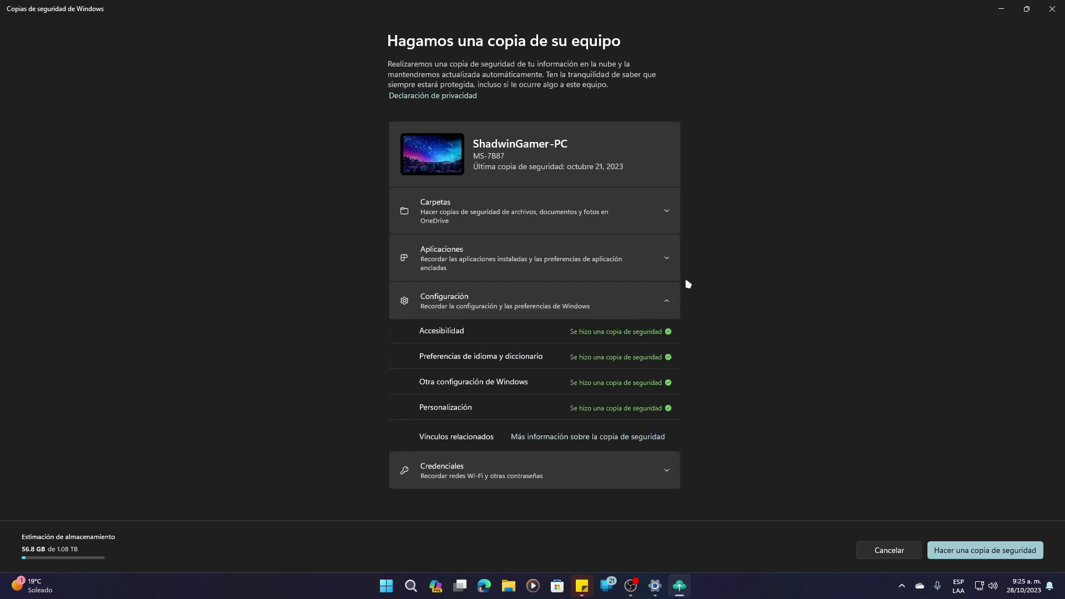
left_click(674, 300)
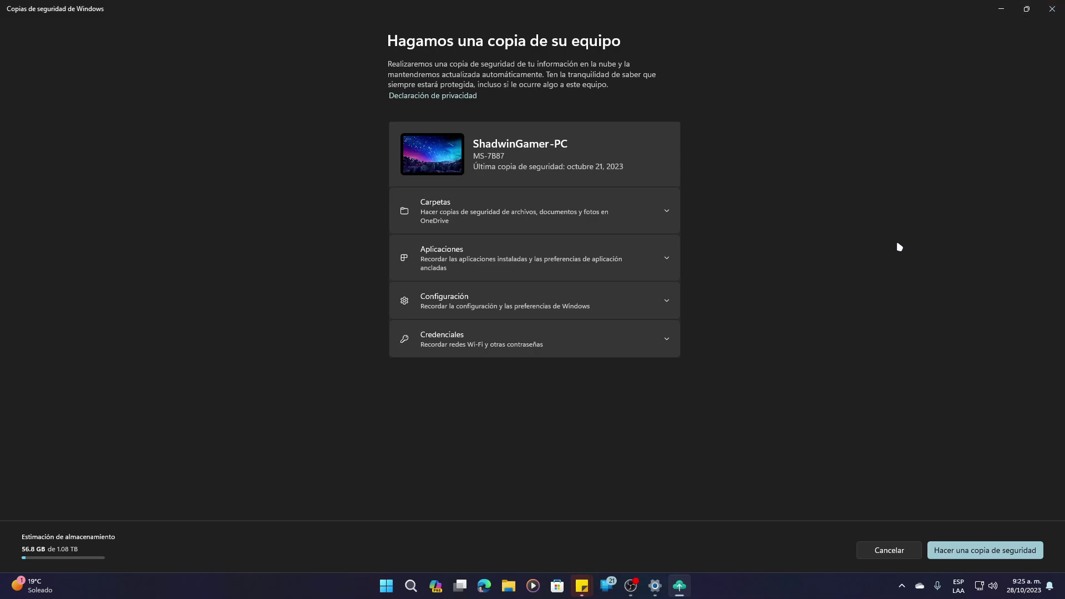
left_click(1047, 14)
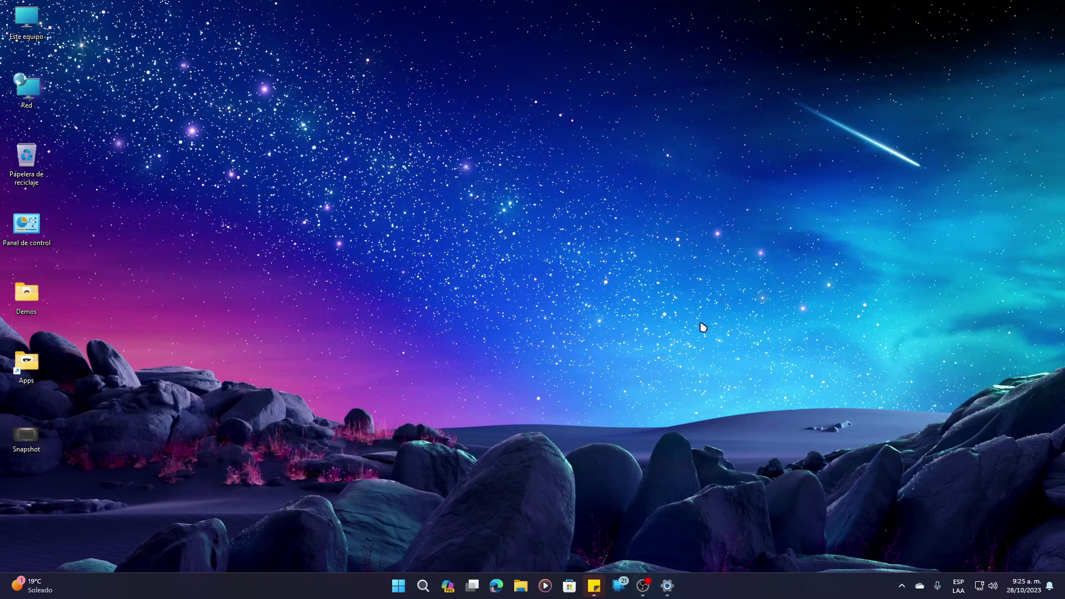